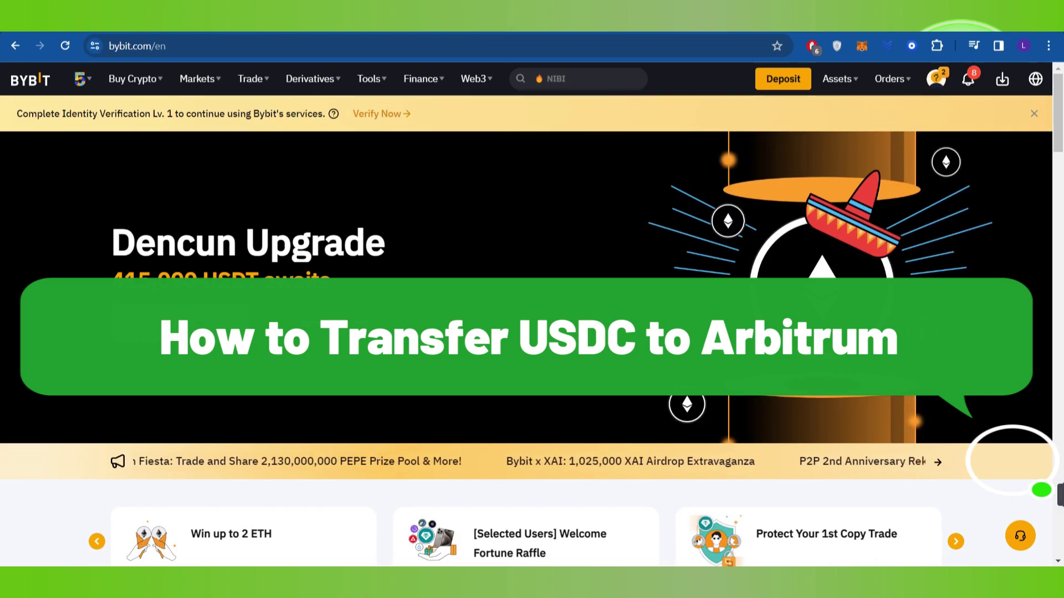
# Go to the Ethereum Dencun upgrade campaign page on Bybit
pyautogui.click(218, 48)
pyautogui.hotkey('ctrl', 'a')
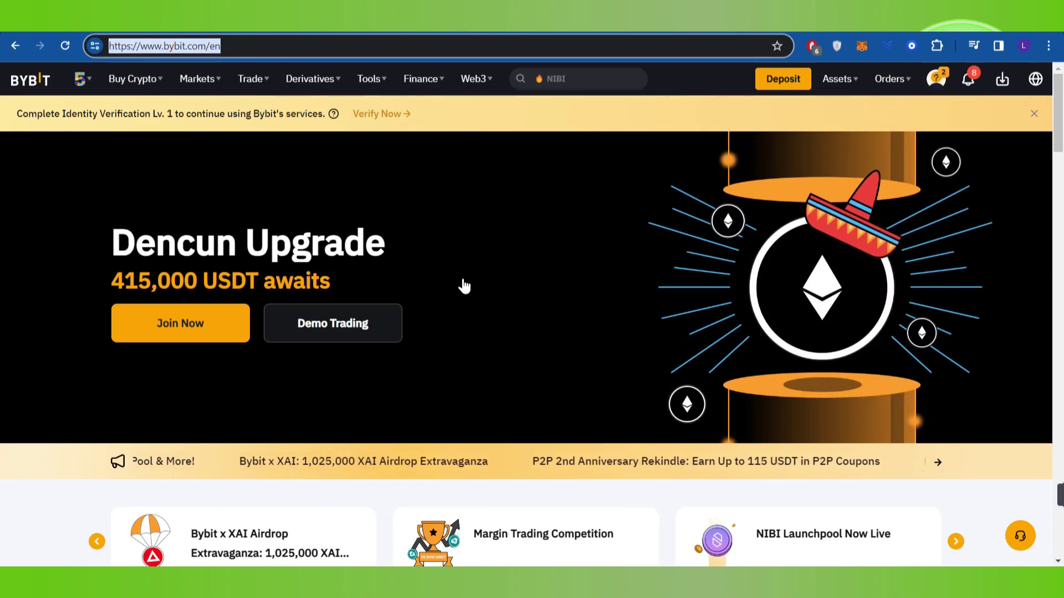
pyautogui.click(152, 176)
pyautogui.click(185, 48)
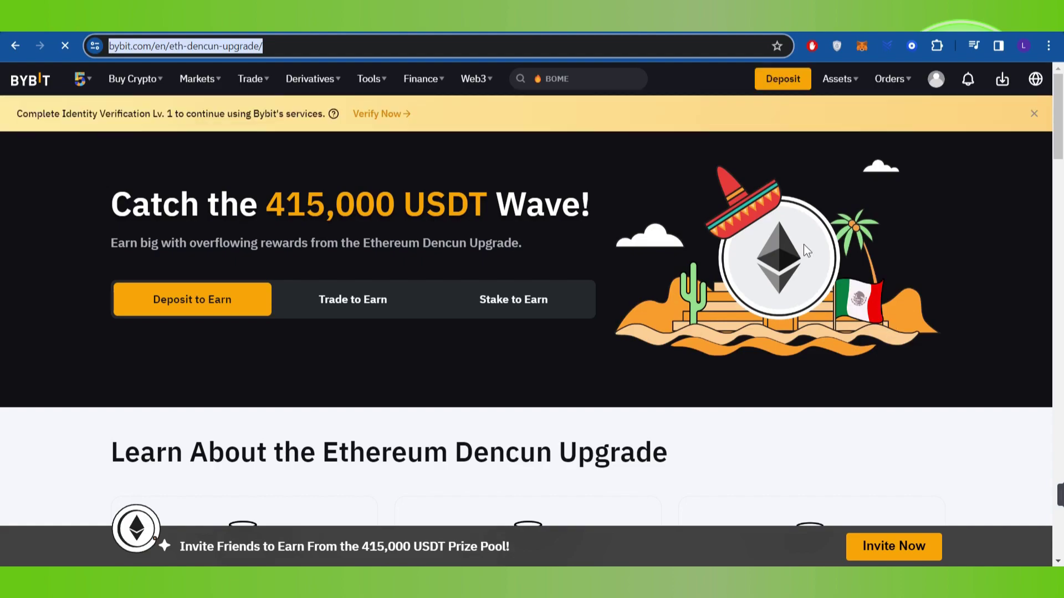
# Dismiss the identity verification notice bar
pyautogui.click(1035, 116)
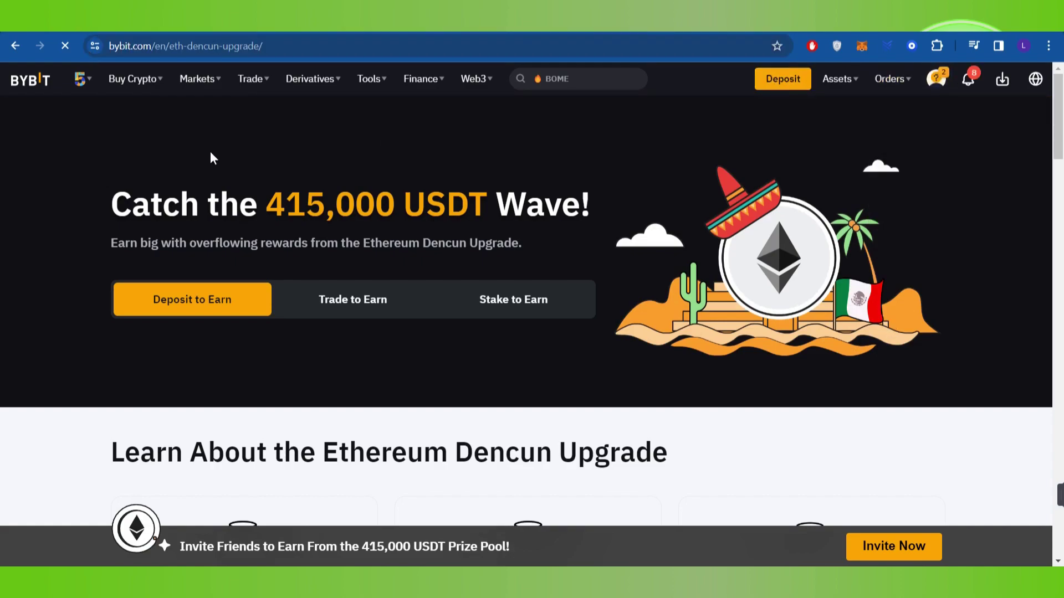
pyautogui.scroll(-3, 493, 351)
pyautogui.scroll(4, 494, 344)
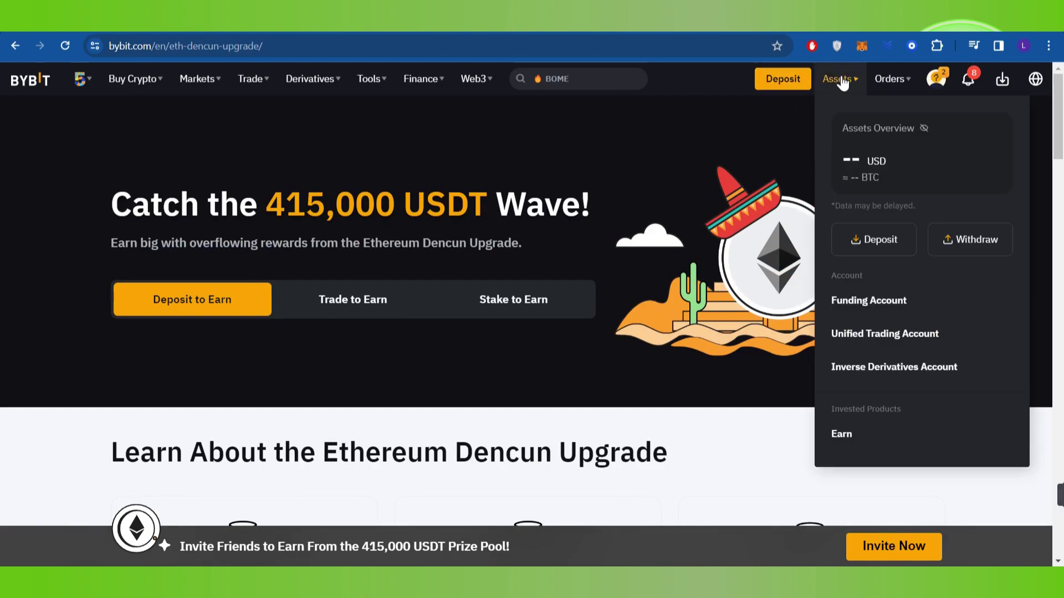
pyautogui.moveTo(838, 79)
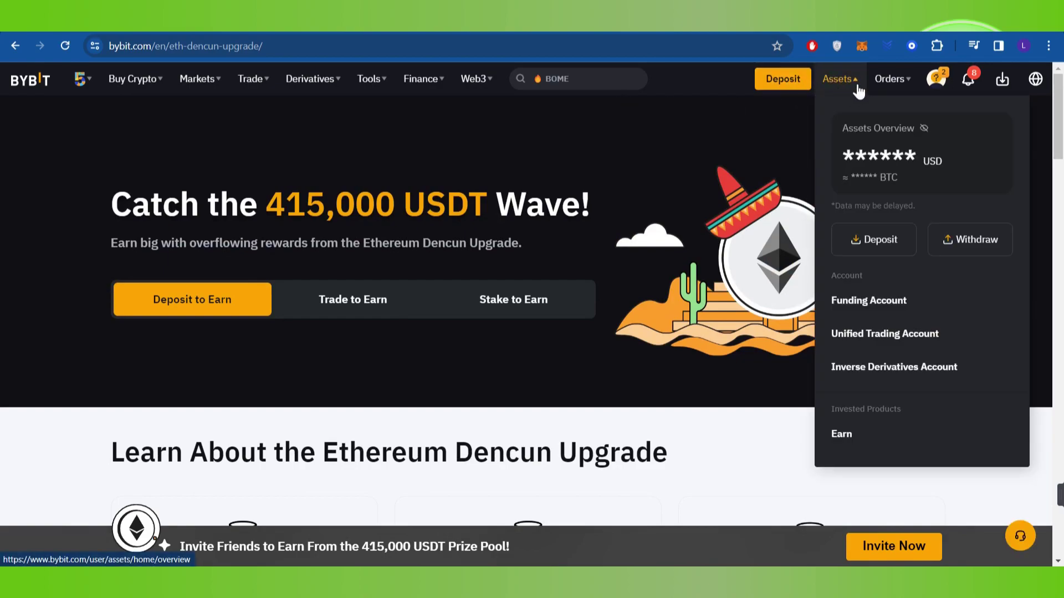
# Start a withdrawal from the Assets menu, showing the BTC on-chain withdraw form
pyautogui.click(960, 241)
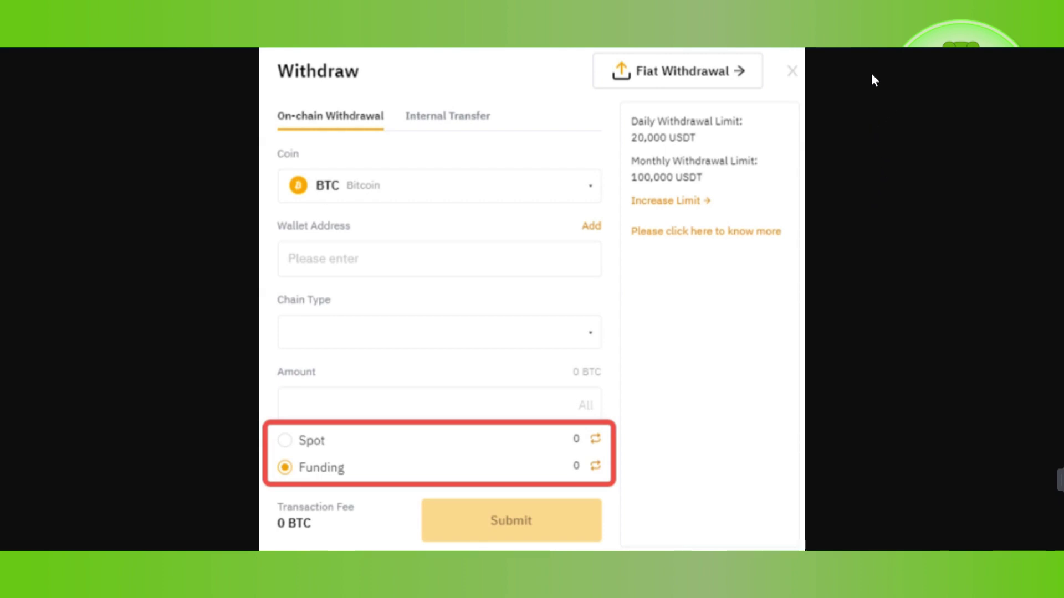
# Unlock MetaMask with the password, landing on Account 1 on Avalanche with 0 AVAX
pyautogui.click(853, 49)
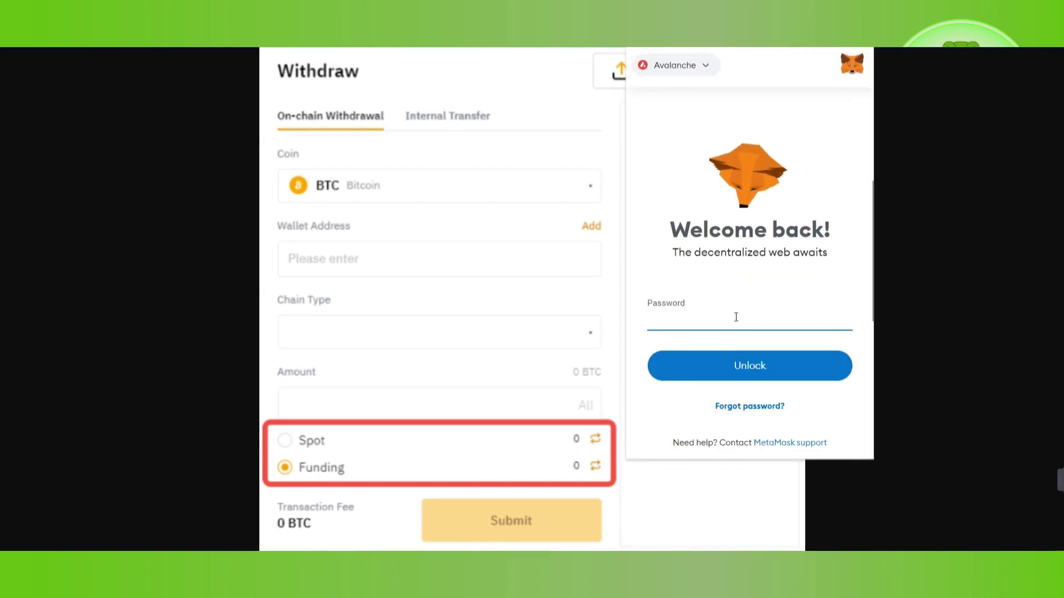
pyautogui.hotkey('ctrl', 'v')
pyautogui.press('Return')
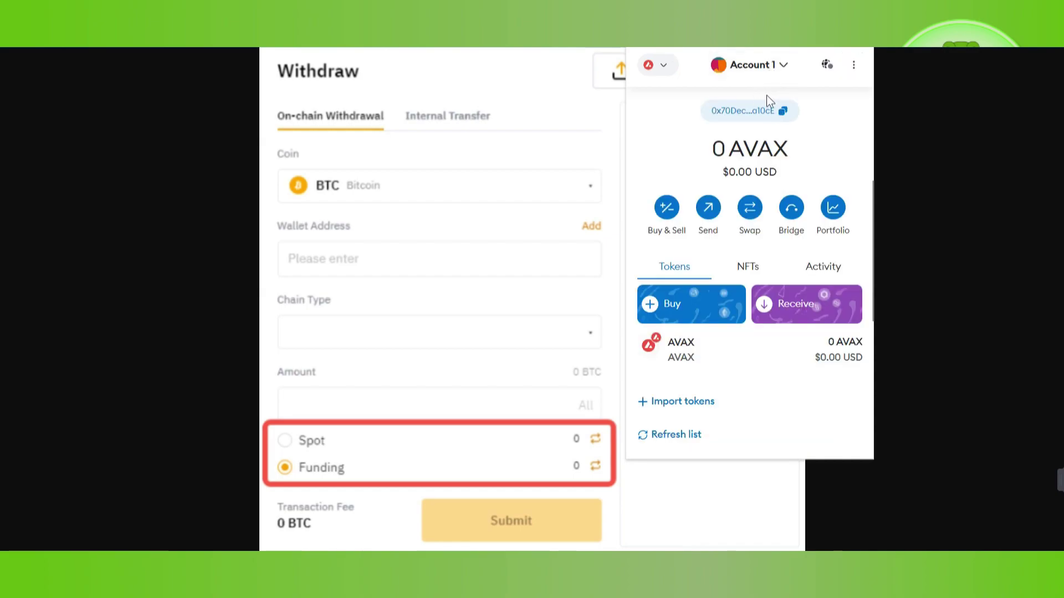
pyautogui.click(837, 82)
# Show MetaMask's network selection list
pyautogui.click(659, 64)
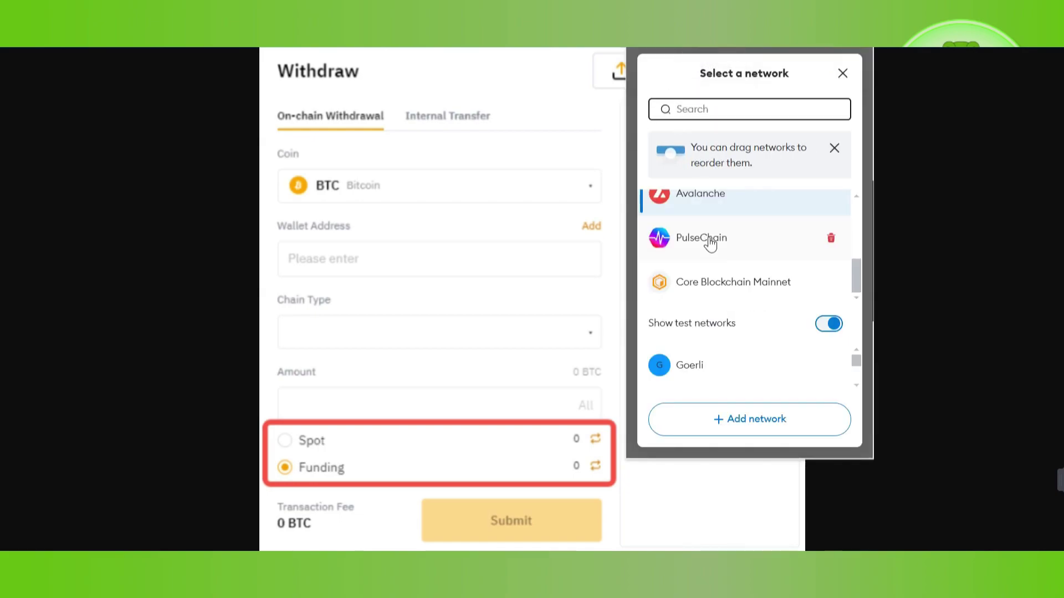
pyautogui.scroll(2, 721, 263)
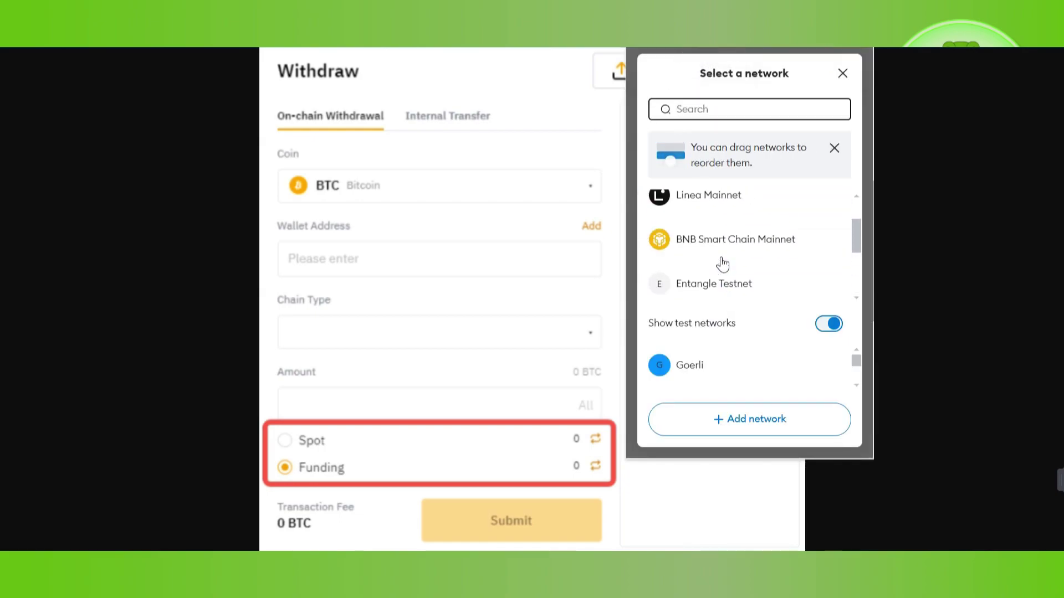
pyautogui.scroll(1, 721, 263)
pyautogui.scroll(-3, 721, 264)
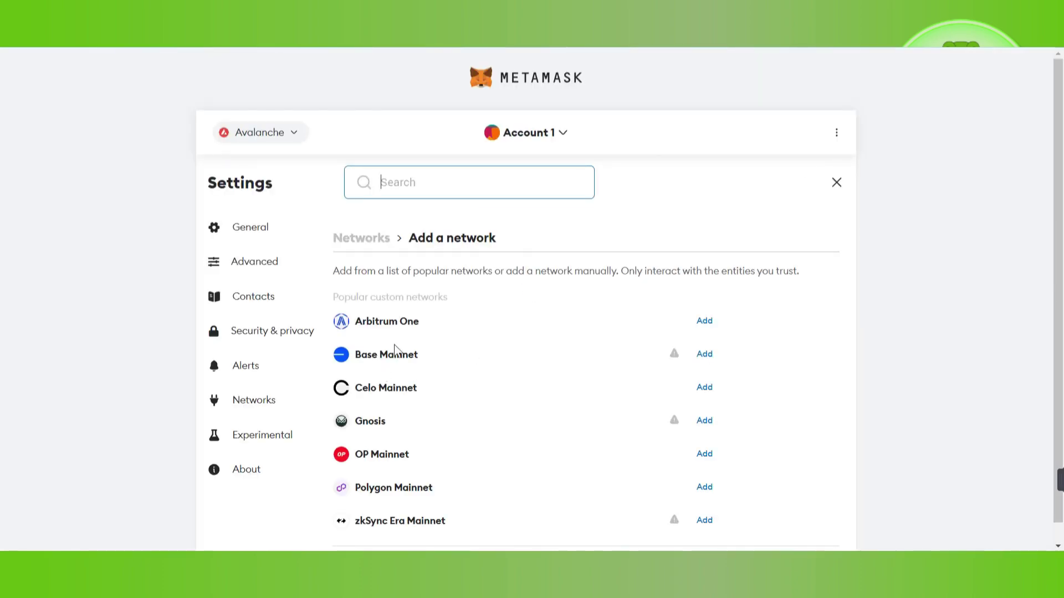
# Add Arbitrum One as a MetaMask network, approve it, and switch the wallet to it
pyautogui.click(705, 324)
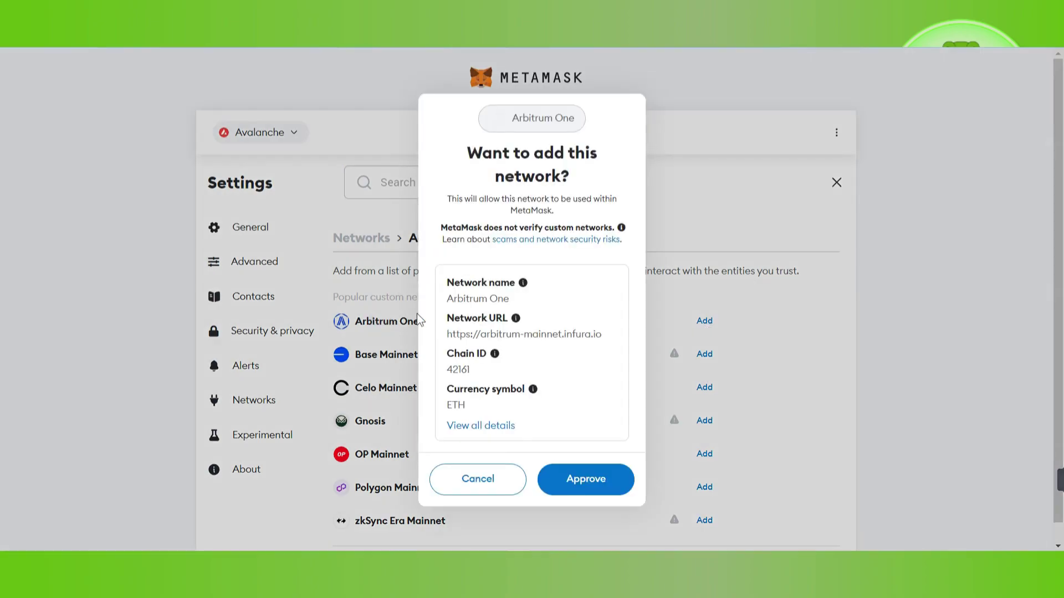
pyautogui.click(595, 484)
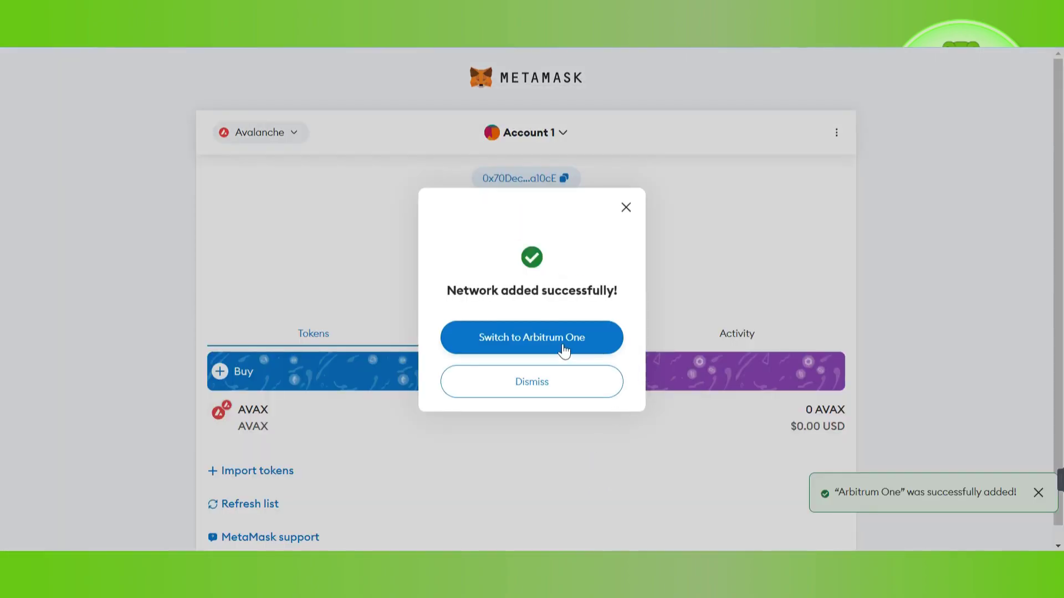
pyautogui.click(576, 343)
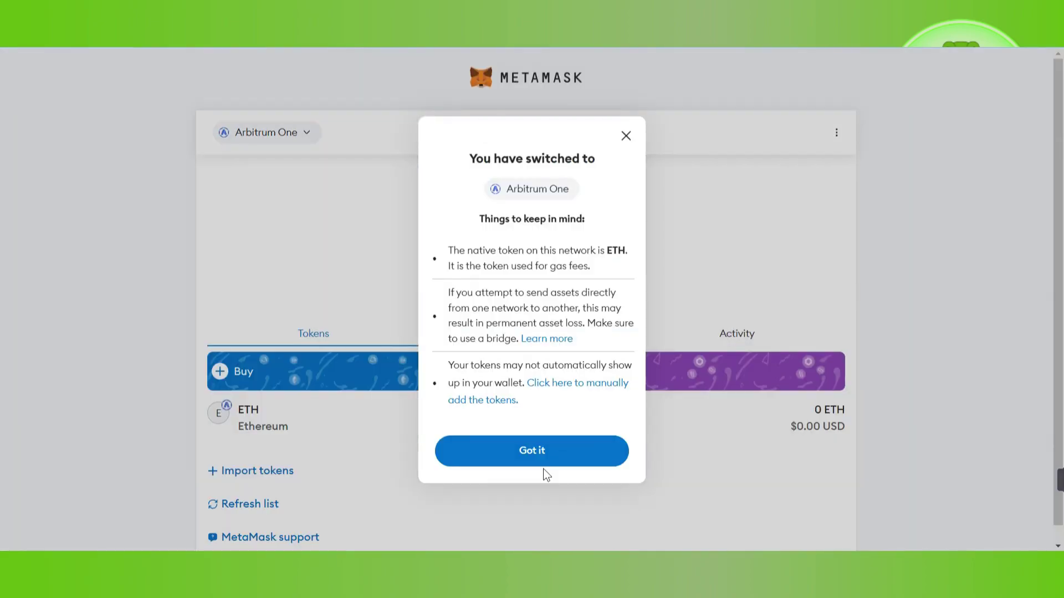
# Acknowledge the switch so the wallet shows Arbitrum One with 0 ETH
pyautogui.click(539, 450)
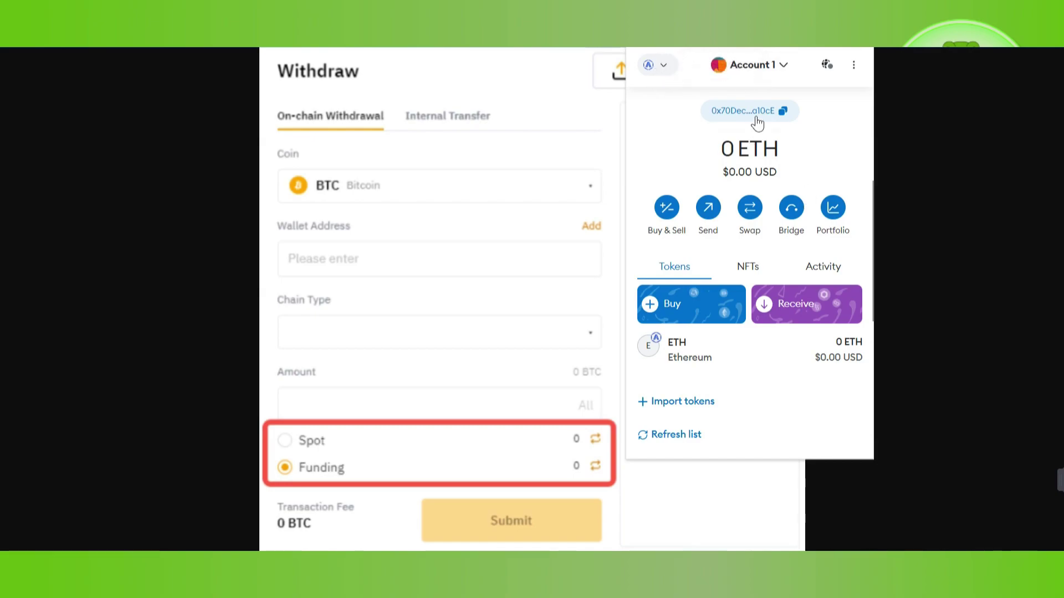
# Copy the Account 1 wallet address on Arbitrum One to the clipboard
pyautogui.click(785, 112)
pyautogui.scroll(-1, 803, 343)
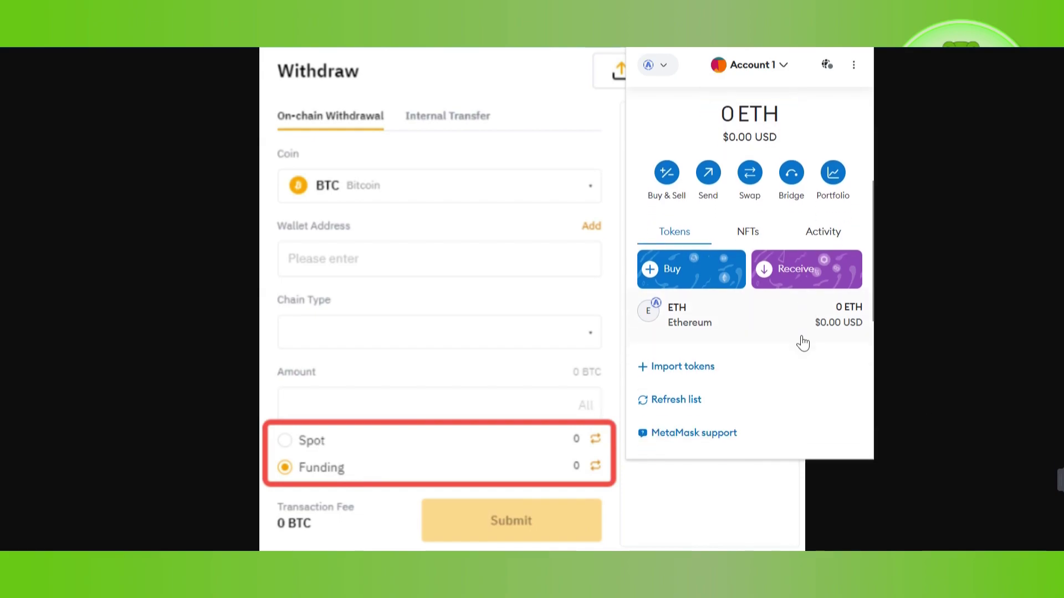
pyautogui.scroll(1, 741, 253)
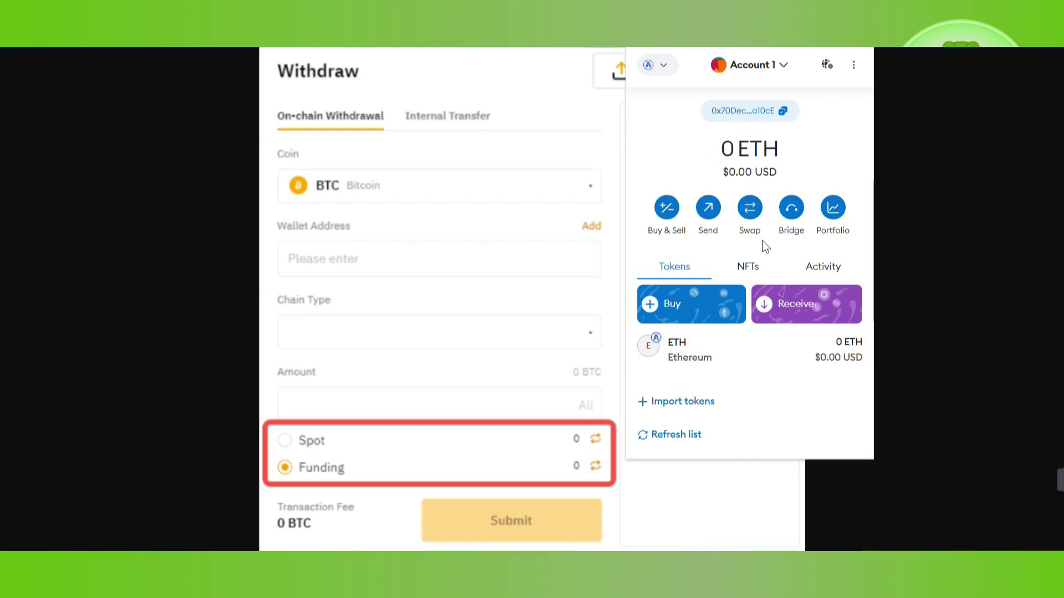